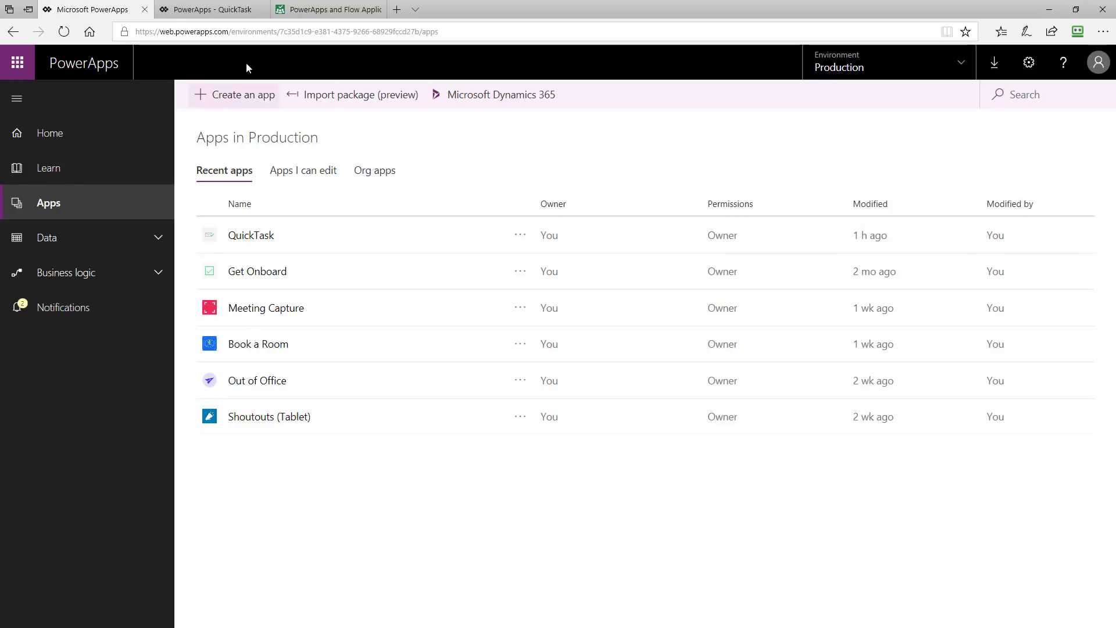
- Switch to the QuickTask app, view the shared info mailbox, and return to the personal mailbox
left_click(224, 10)
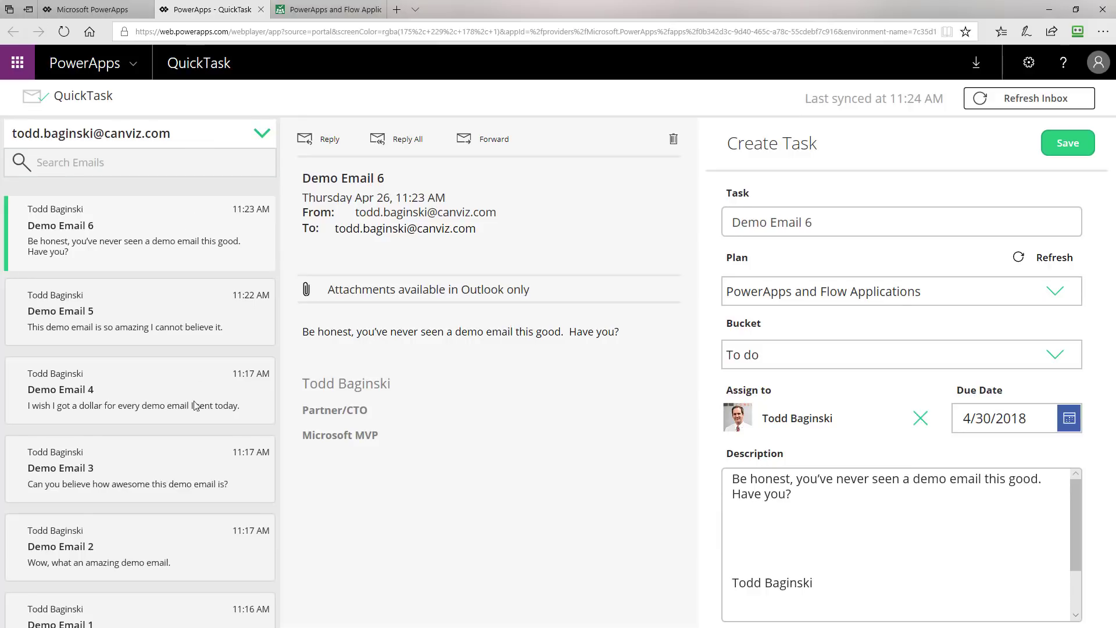
left_click(260, 137)
left_click(81, 194)
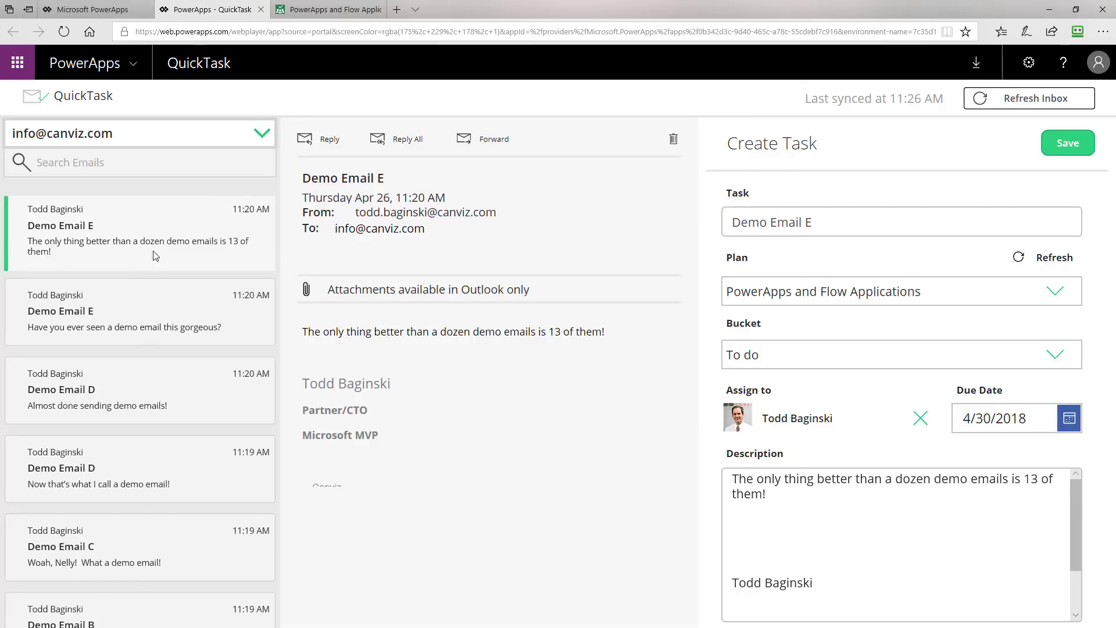
left_click(261, 129)
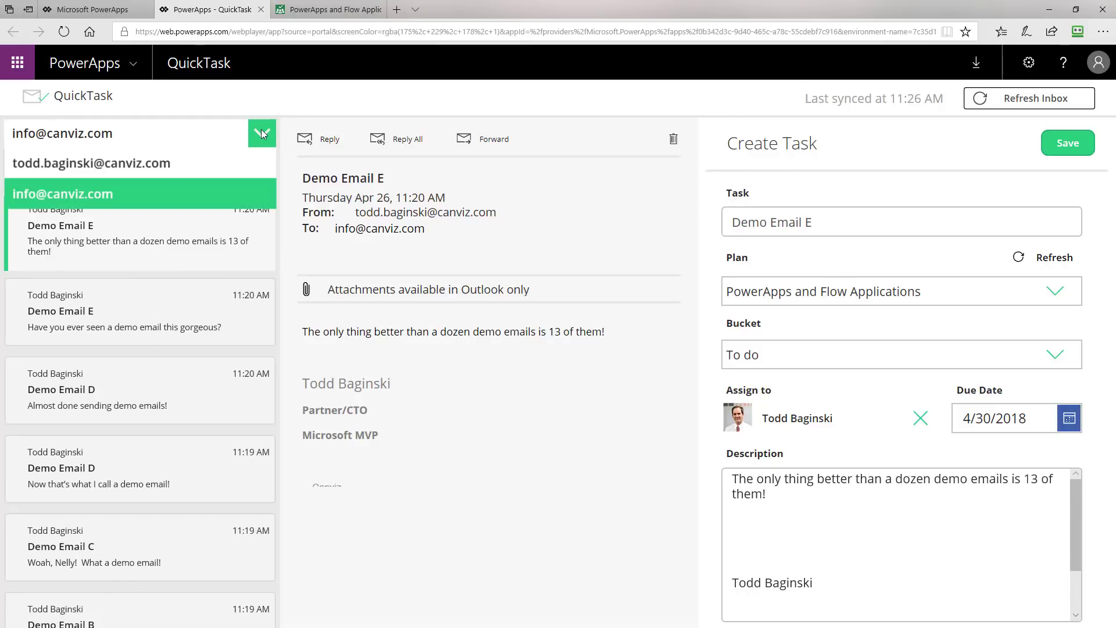
left_click(116, 165)
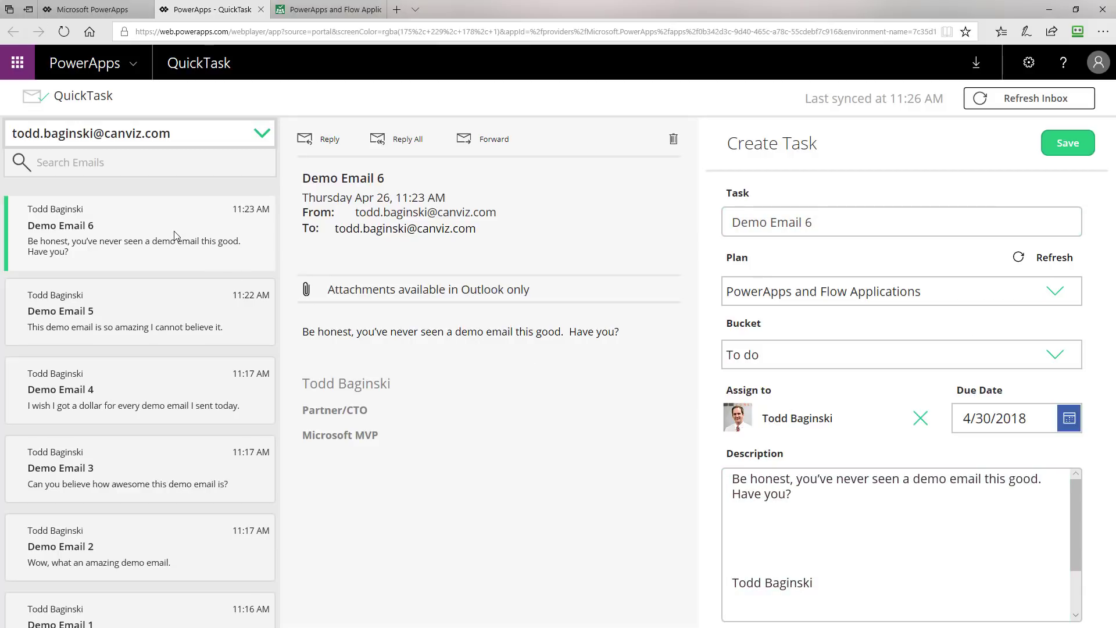
- Compare the task details prefilled from Demo Email 5 and Demo Email 6, and look at the plan's board in Planner
left_click(165, 311)
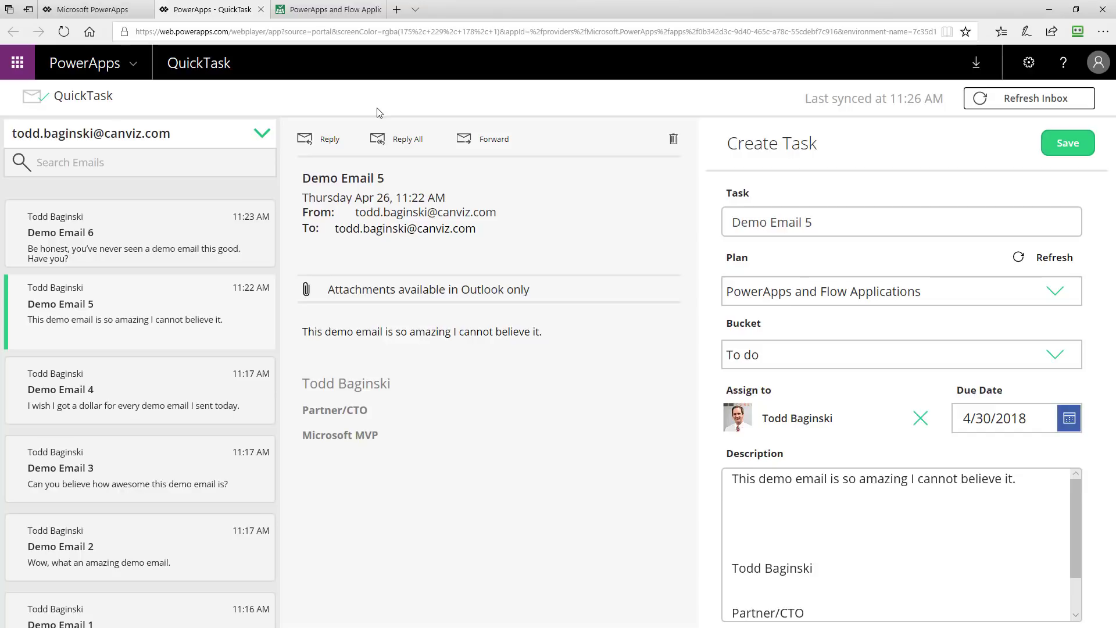
left_click(187, 254)
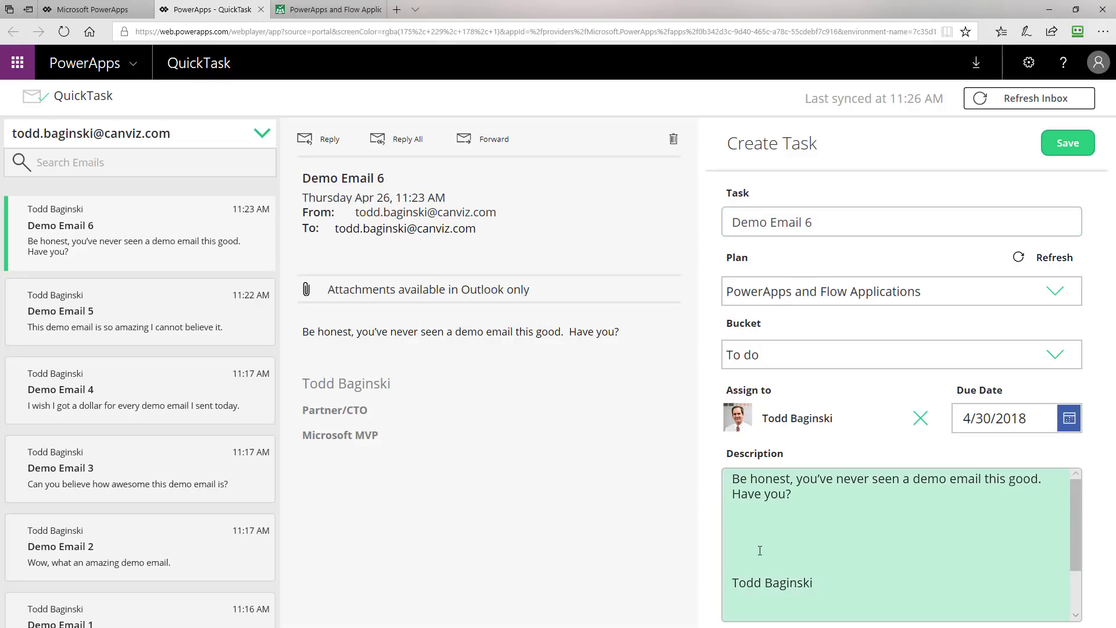
mouse_move(1079, 514)
left_mouse_down()
mouse_move(1079, 571)
mouse_move(1078, 515)
left_mouse_up()
left_click(341, 15)
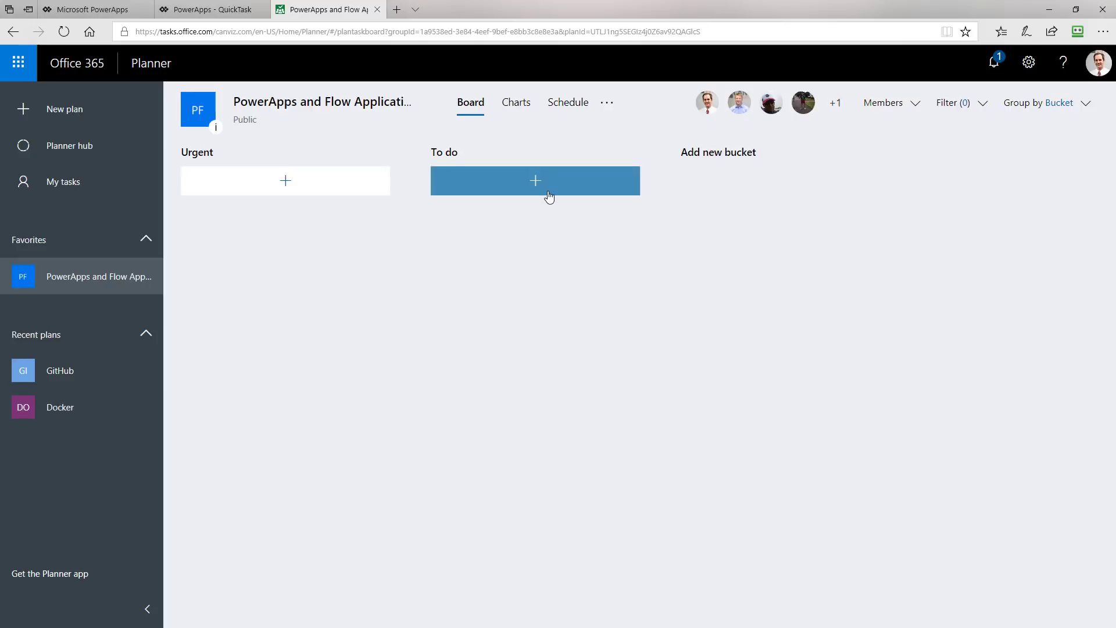
left_click(226, 16)
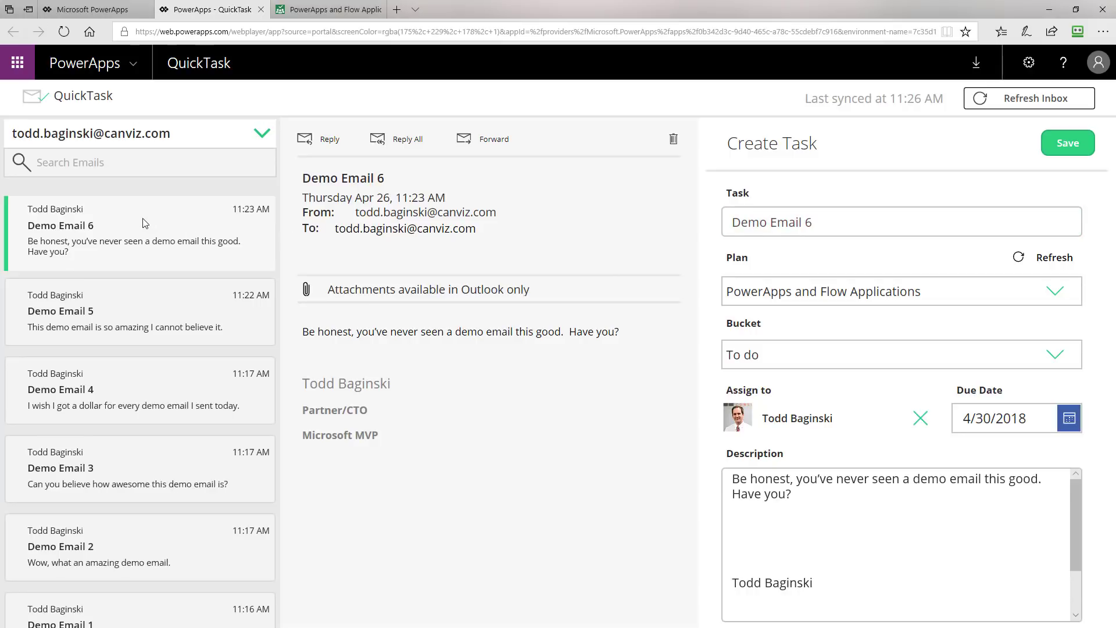
- Go through the task's editable fields, choosing the PowerApps and Flow Applications plan and viewing its available buckets
left_click(866, 225)
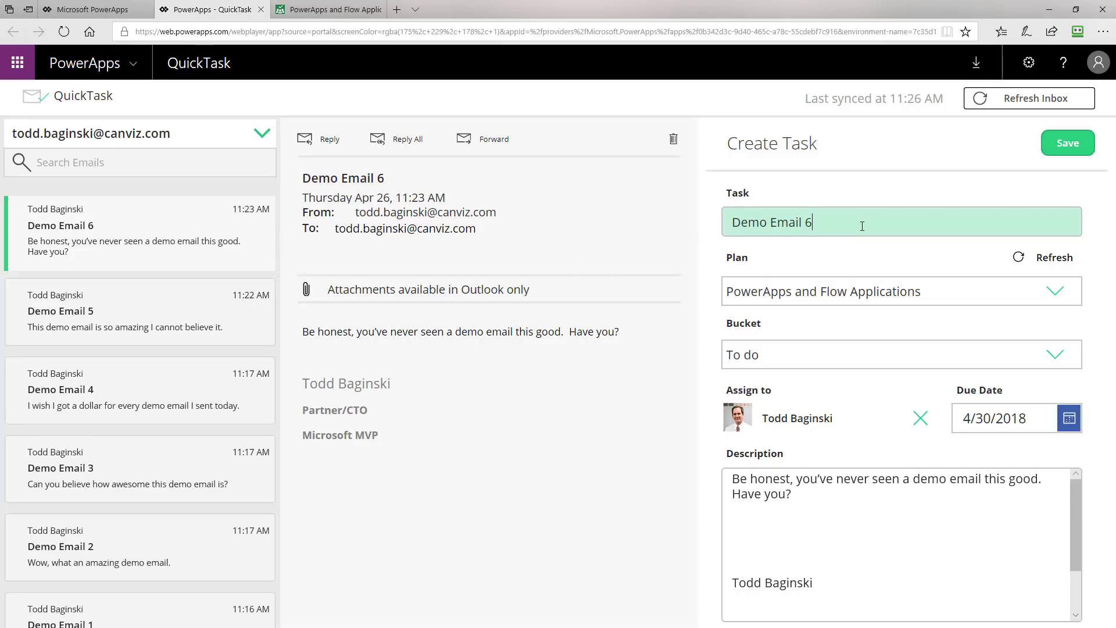
left_click(889, 496)
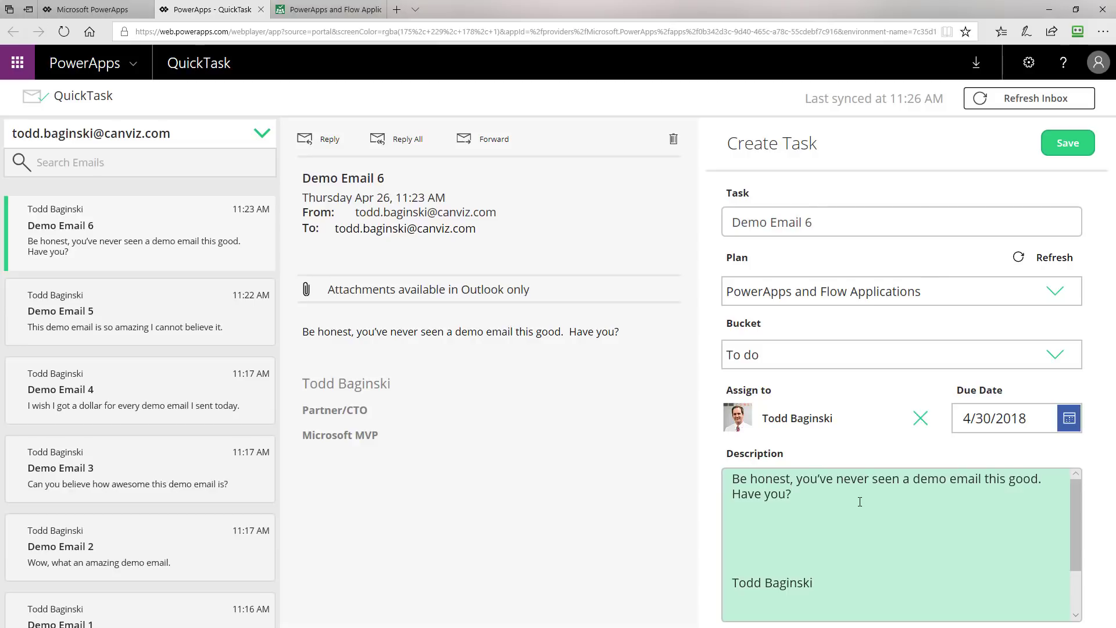
left_click(1056, 292)
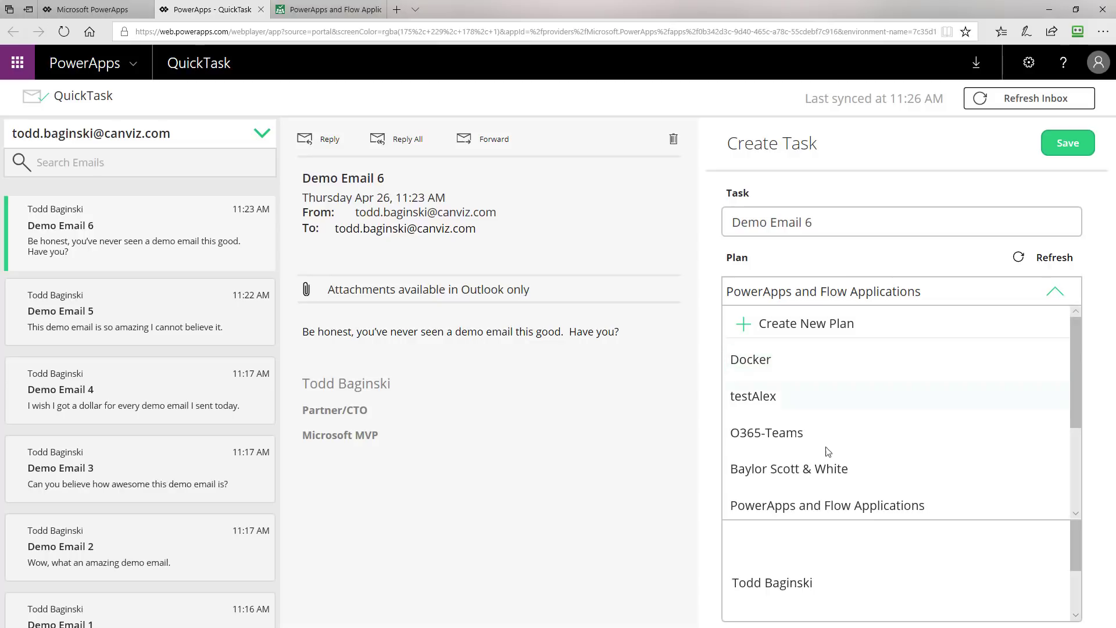
left_click(816, 508)
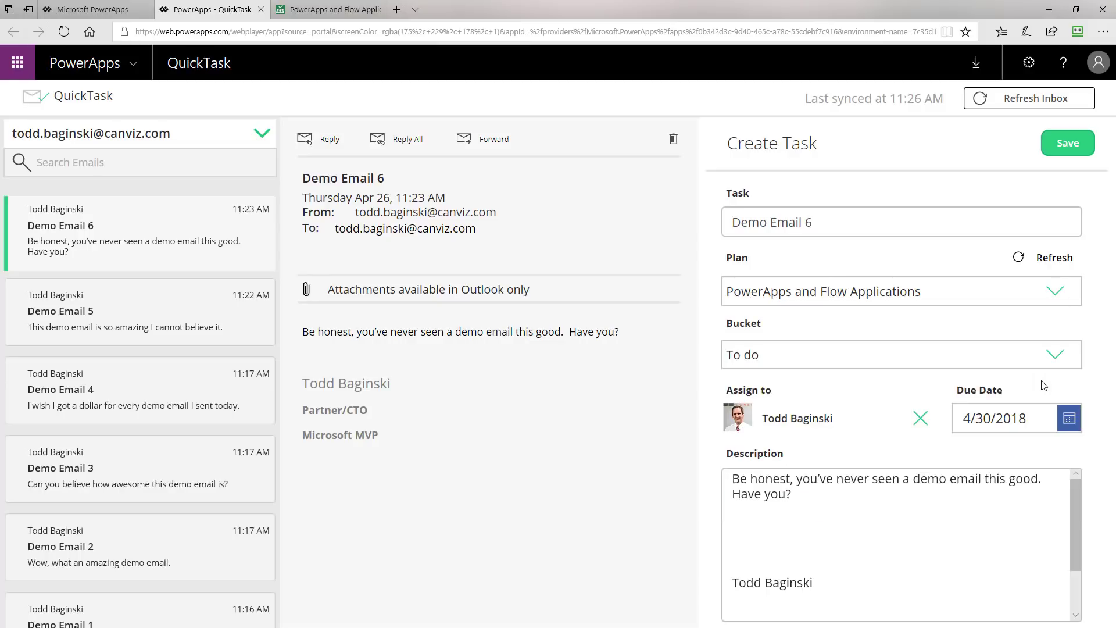
left_click(1054, 356)
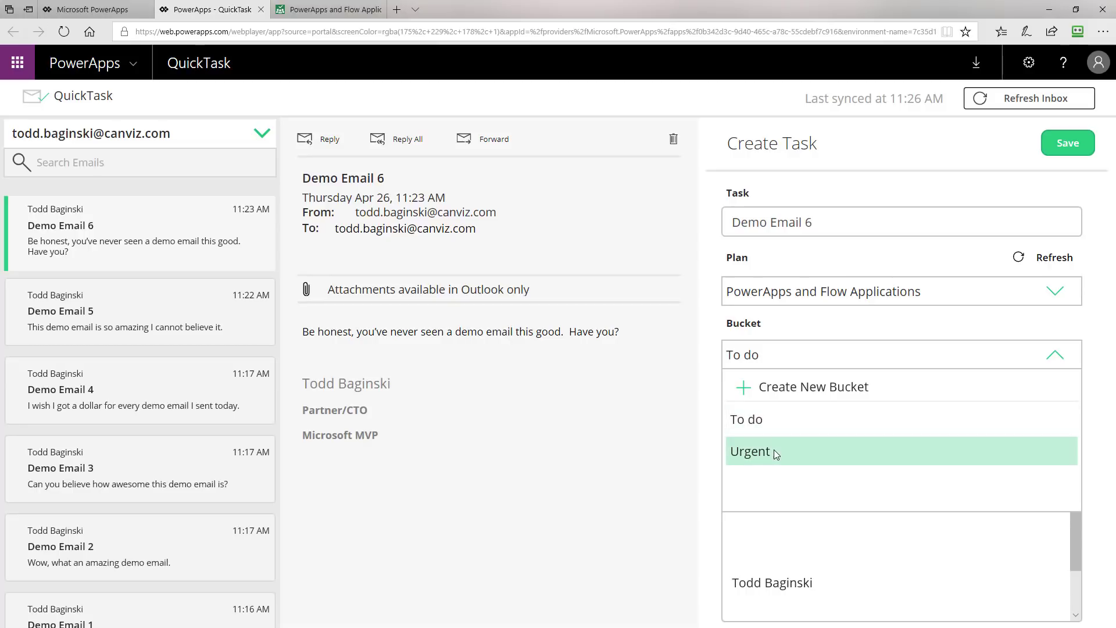
left_click(1056, 356)
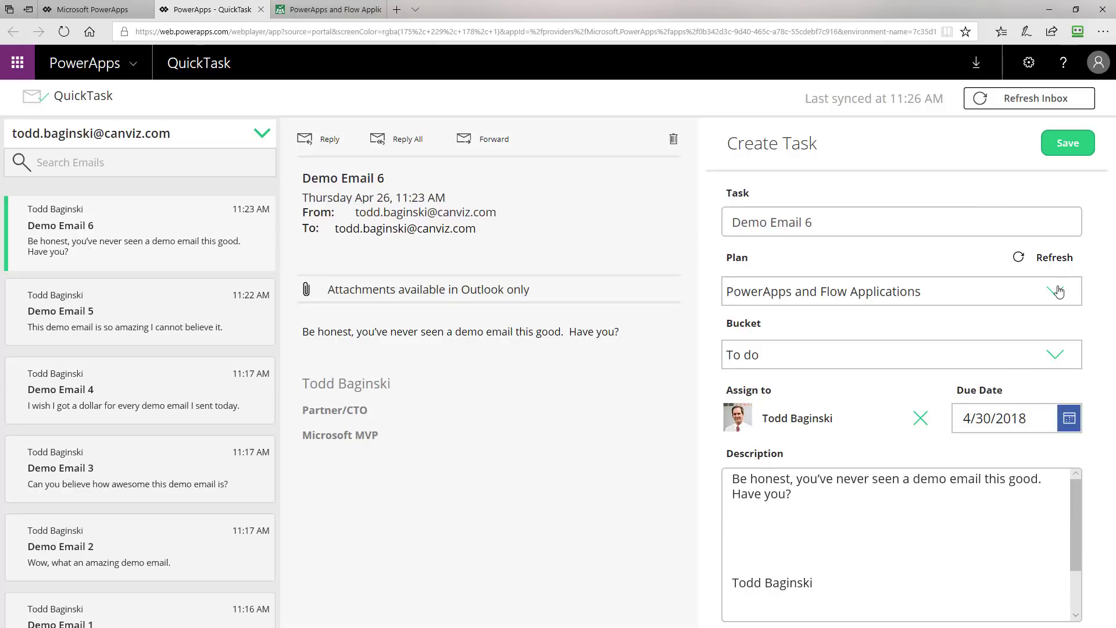
- View the instructions for creating a new plan from the task form and dismiss them
left_click(1054, 291)
left_click(816, 326)
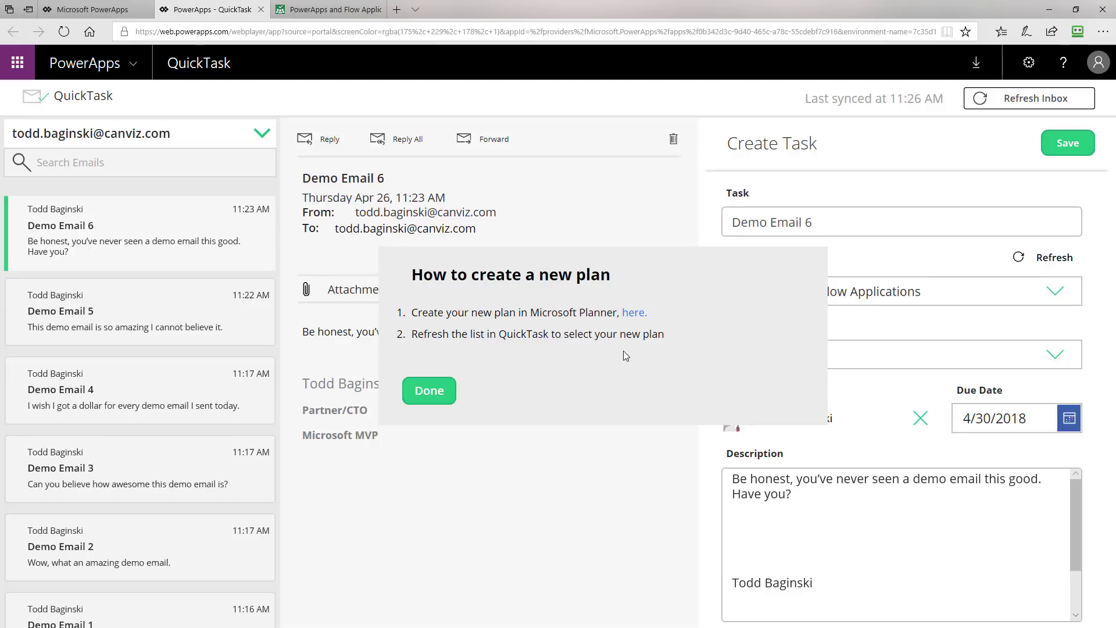
left_click(448, 393)
- Refresh the list of plans and select PowerApps and Flow Applications for the task
left_click(1062, 261)
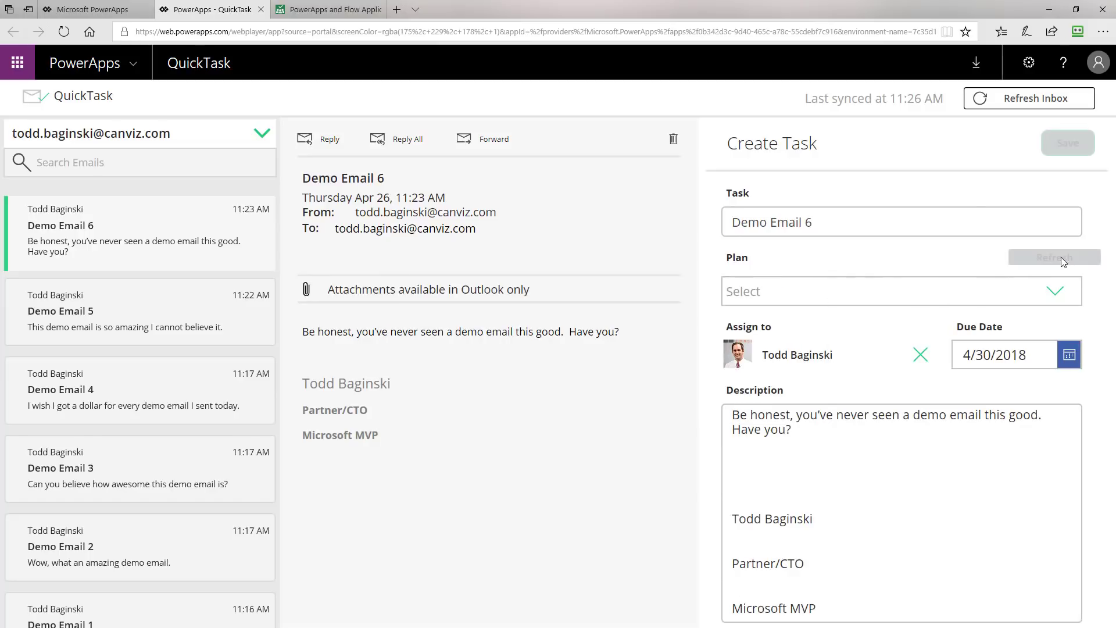
left_click(1061, 302)
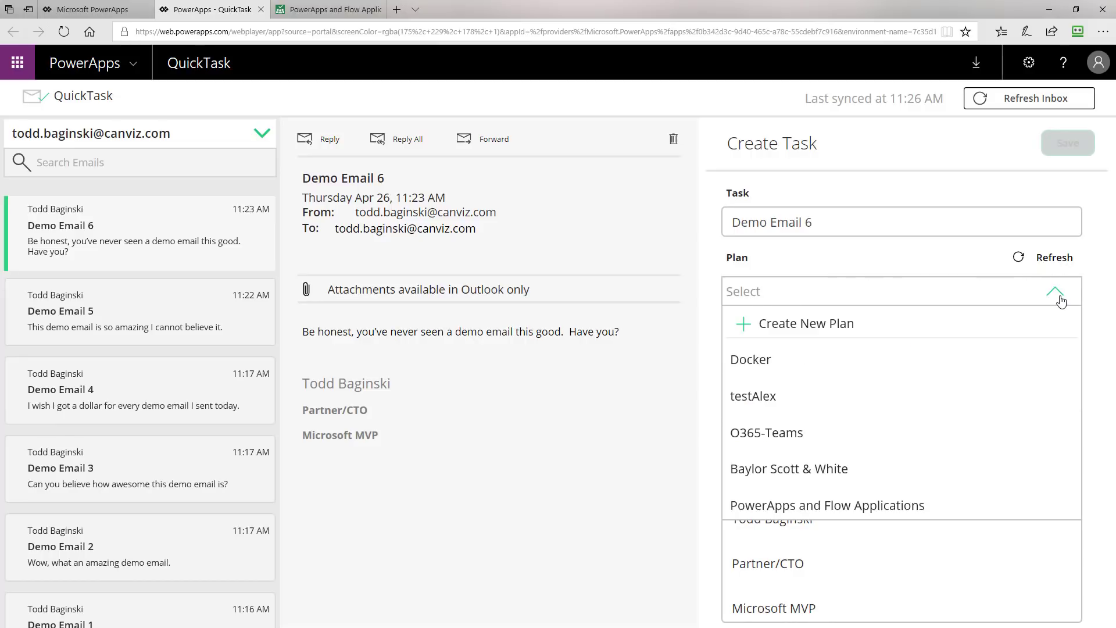
left_click(852, 507)
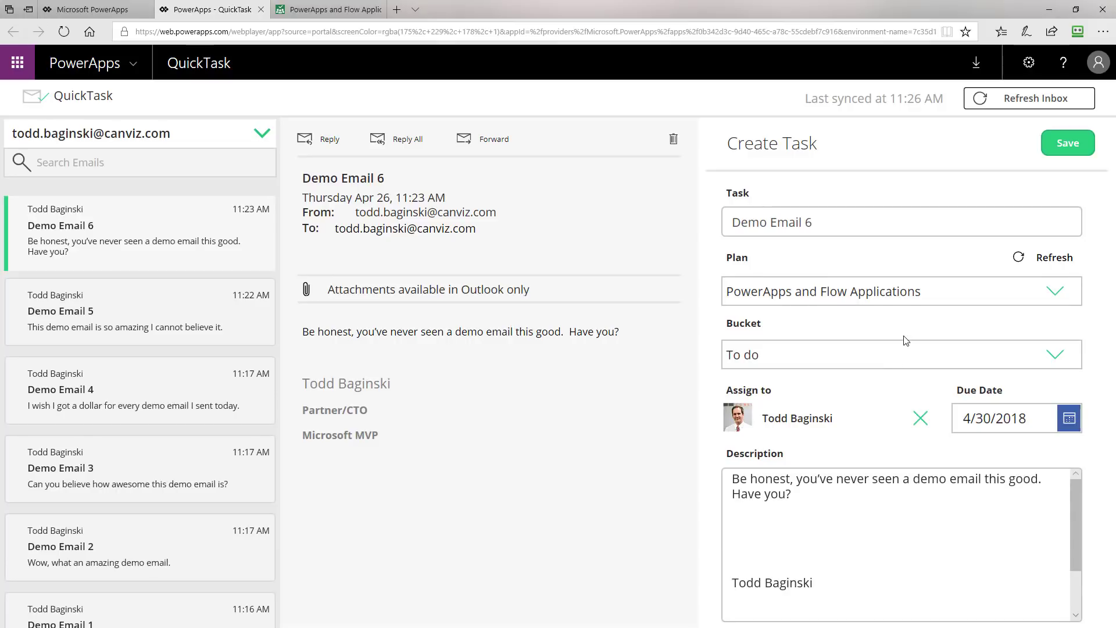
- Create and select a bucket named with the mailbox owner's first name, and check it on the plan's board in Planner
left_click(1057, 354)
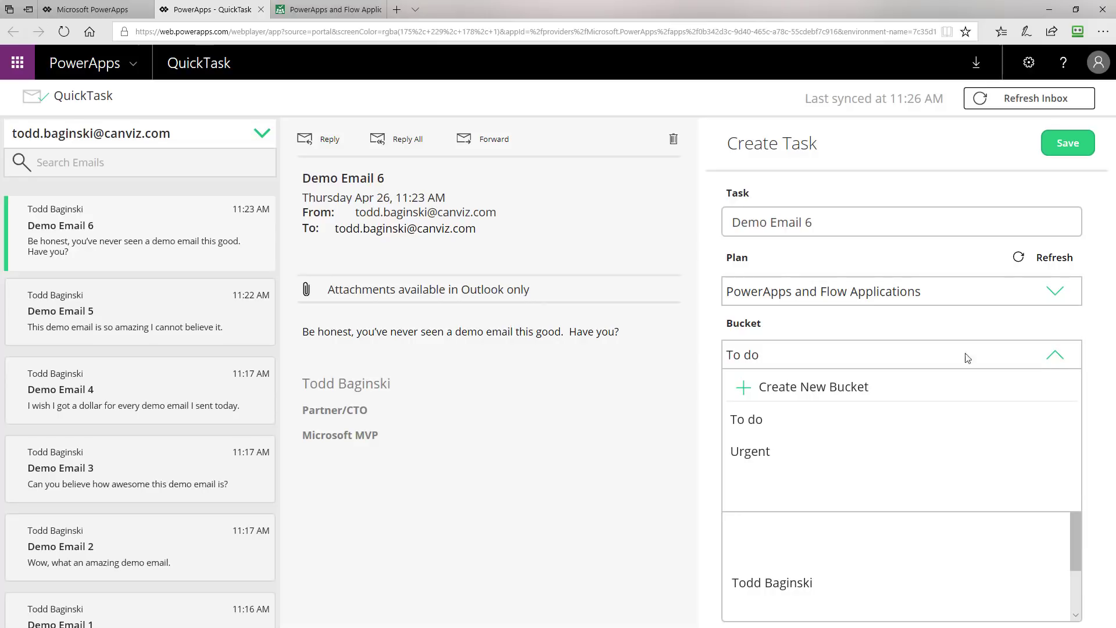
left_click(800, 385)
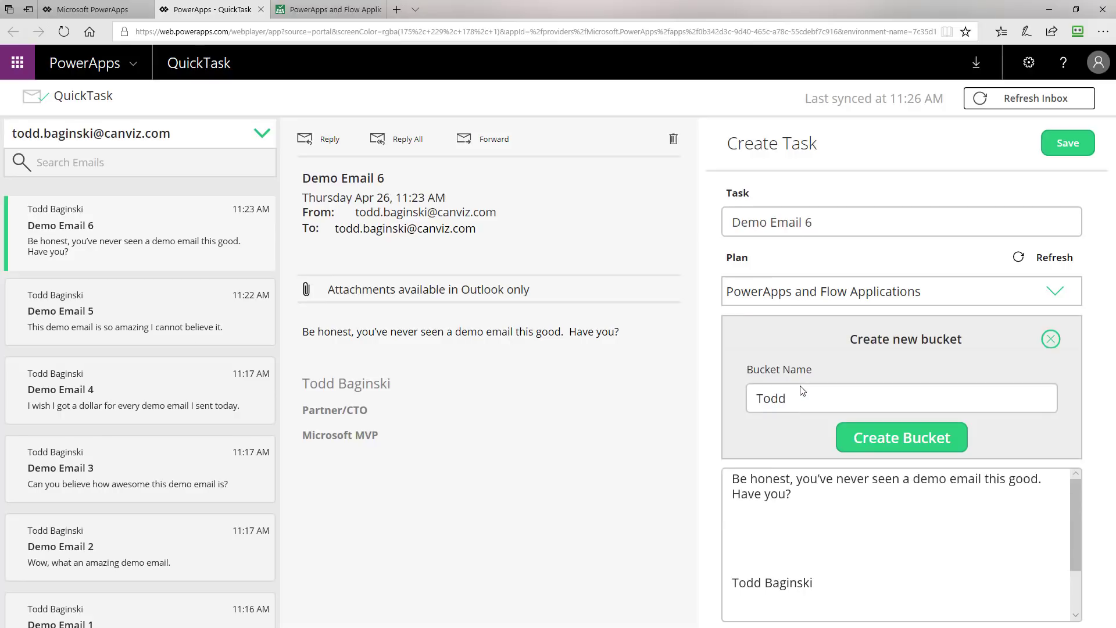
left_click(809, 399)
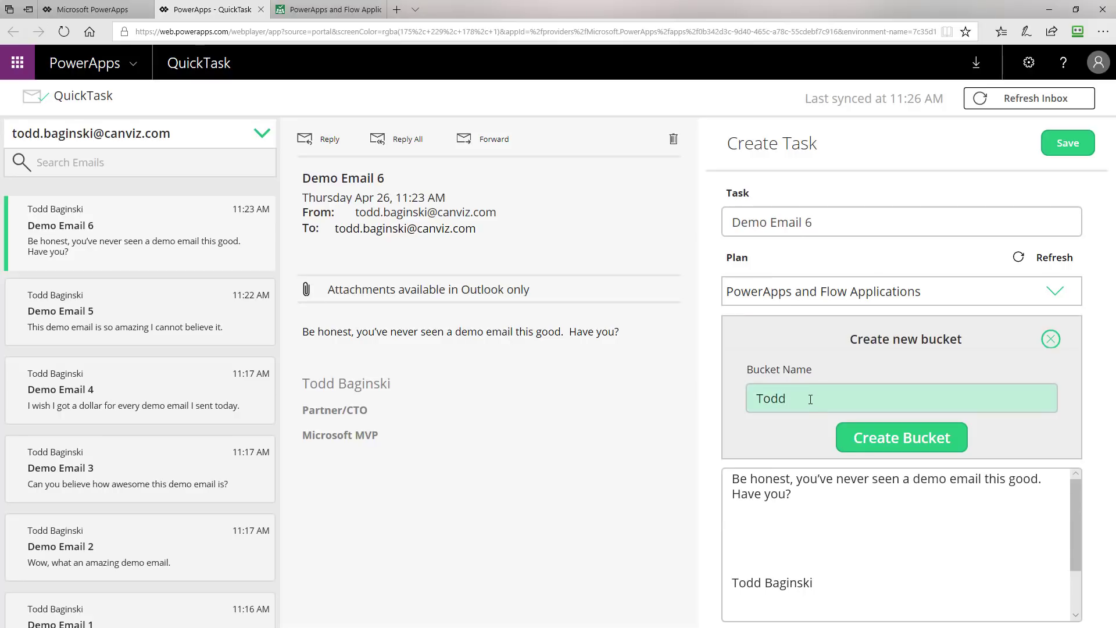
left_click(916, 440)
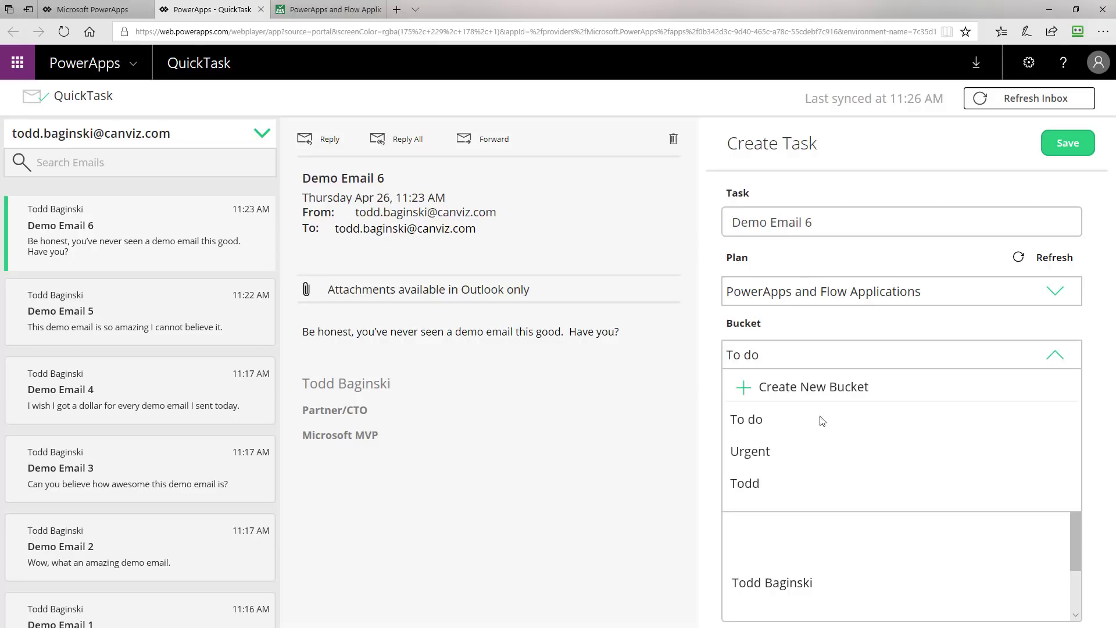
left_click(747, 485)
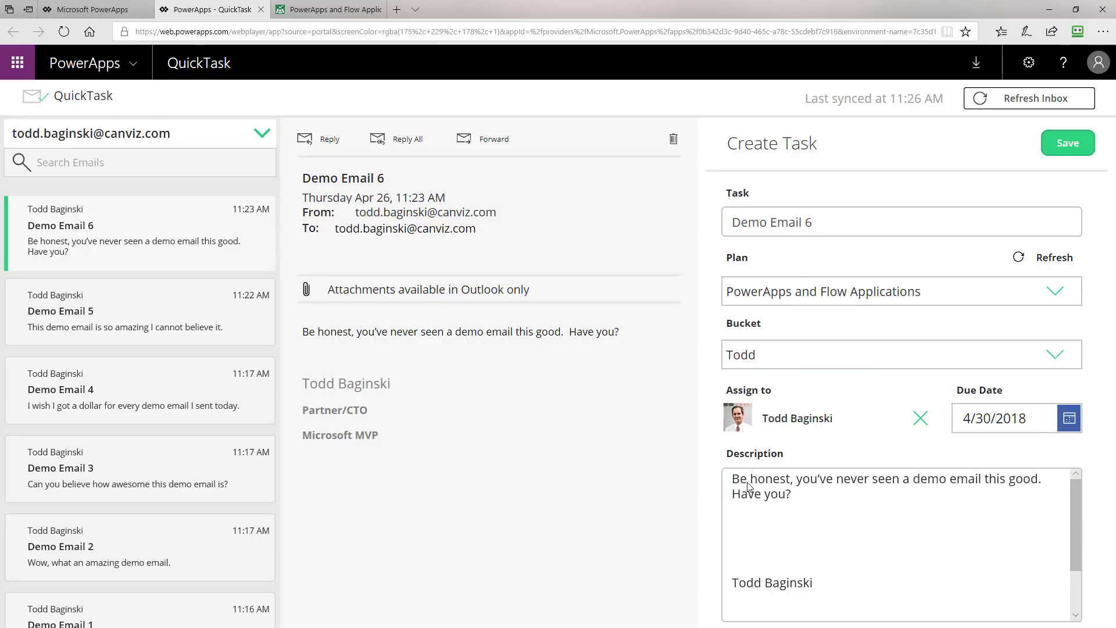
left_click(331, 11)
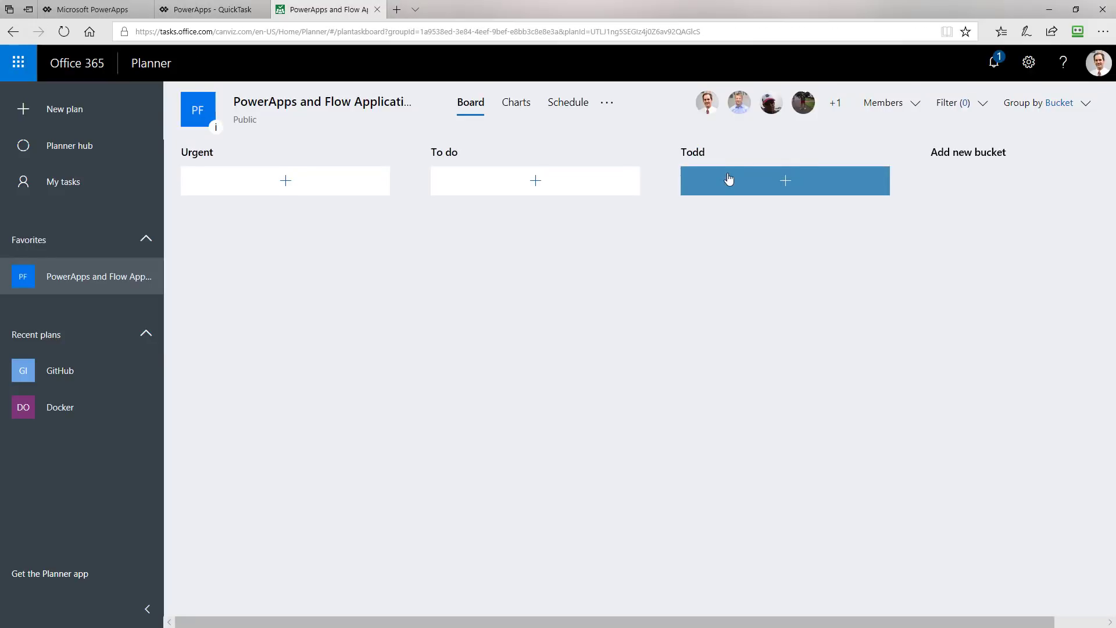
left_click(221, 15)
- Clear the task's assignee, search by the mailbox owner's first name, and assign the match with the profile photo
left_click(922, 423)
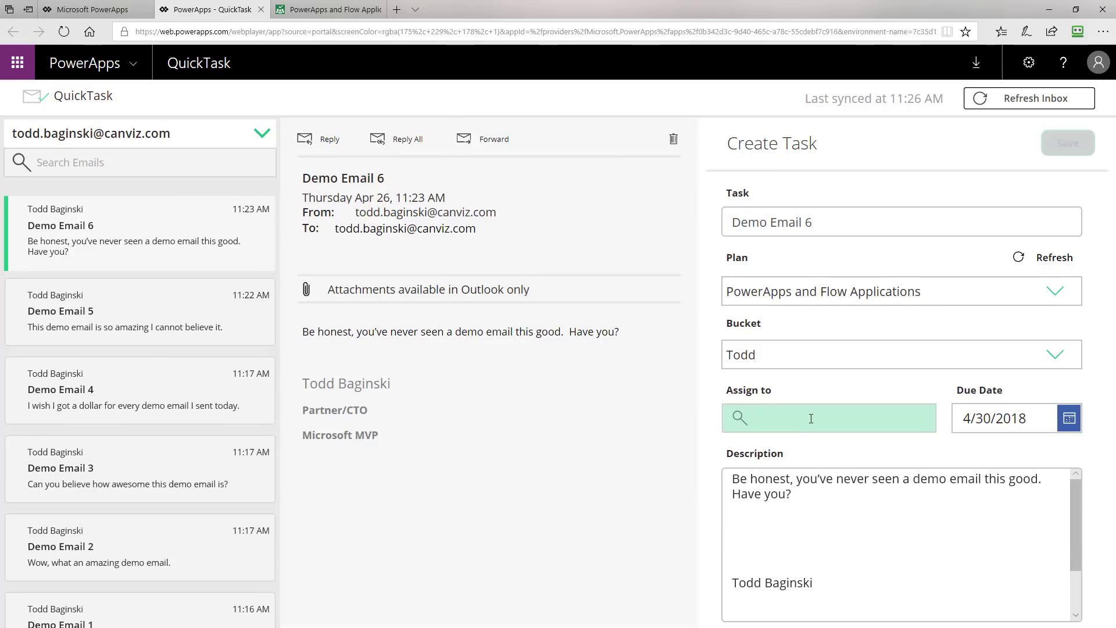
type("todd")
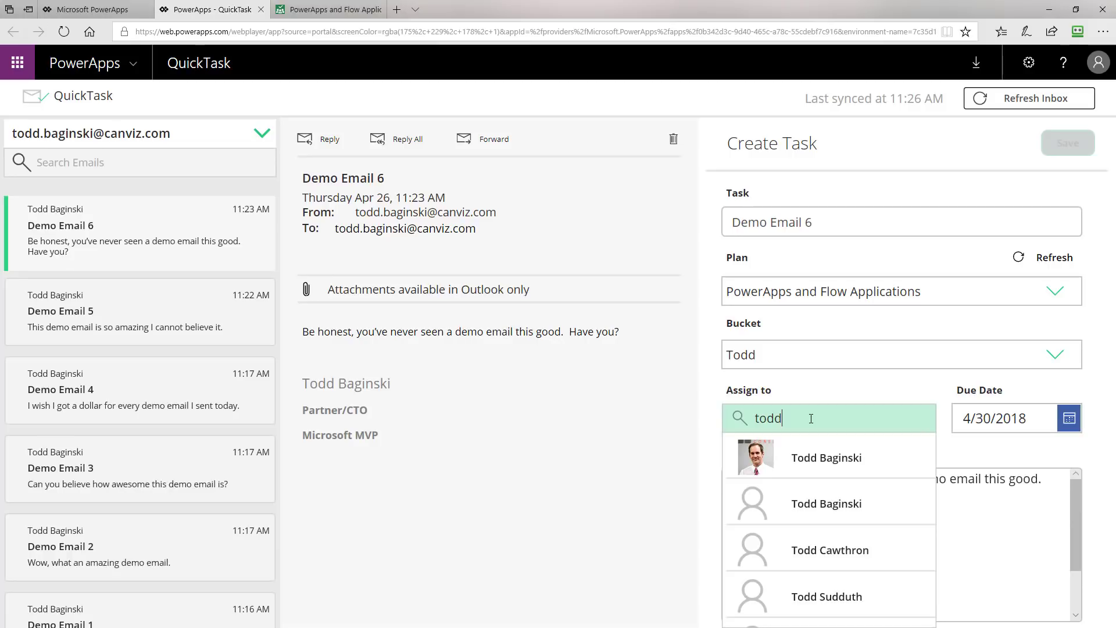
left_click(854, 458)
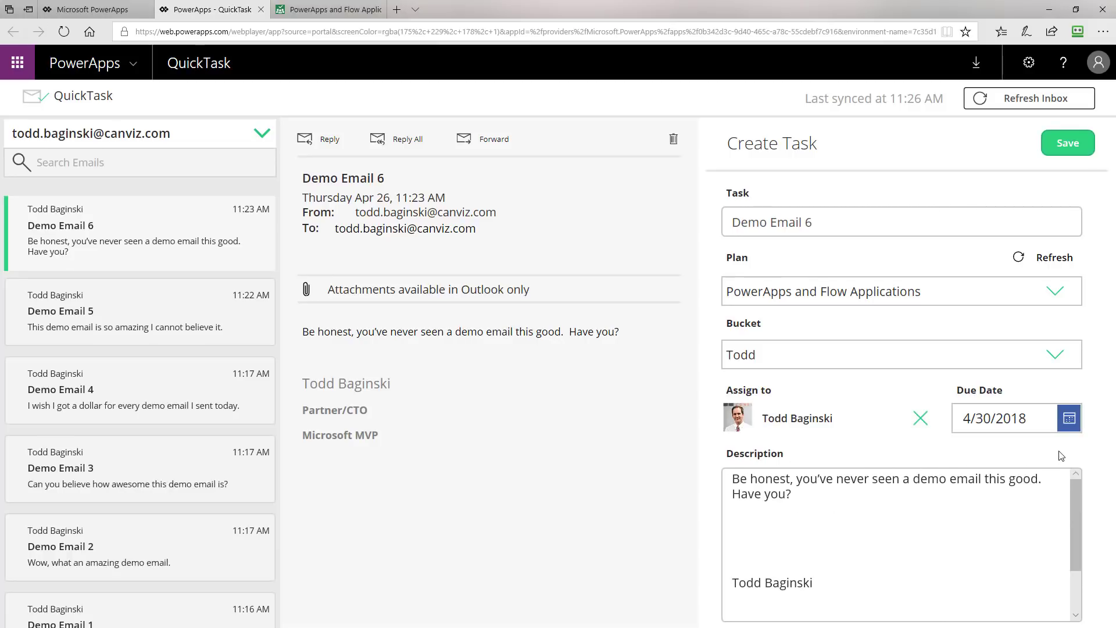
- Set the task's due date to April 30, 2018
left_click(1068, 418)
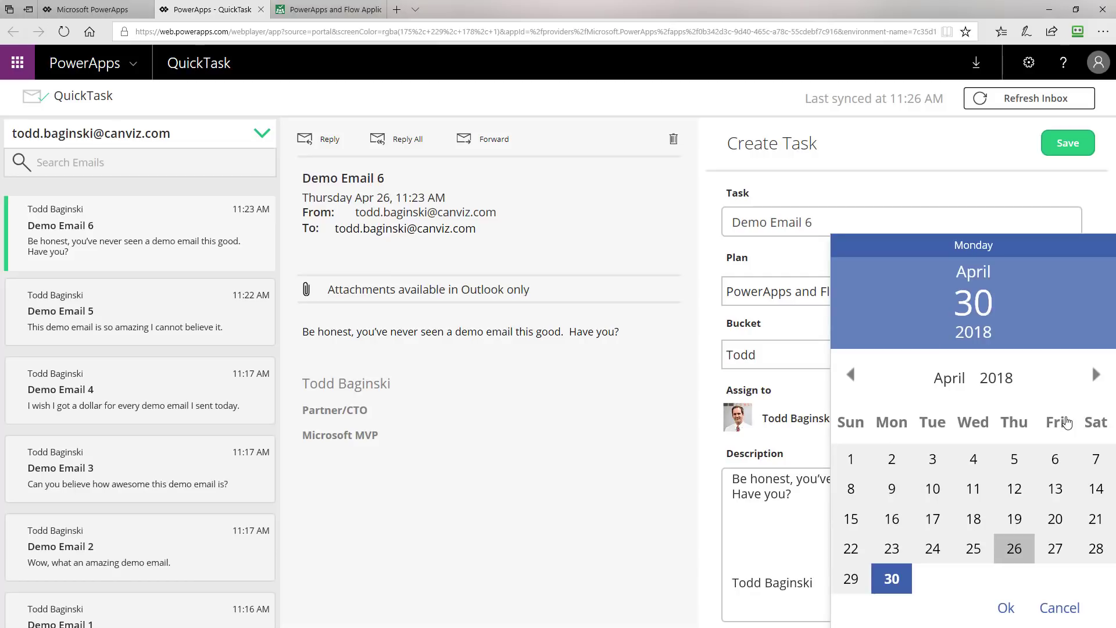
left_click(1056, 555)
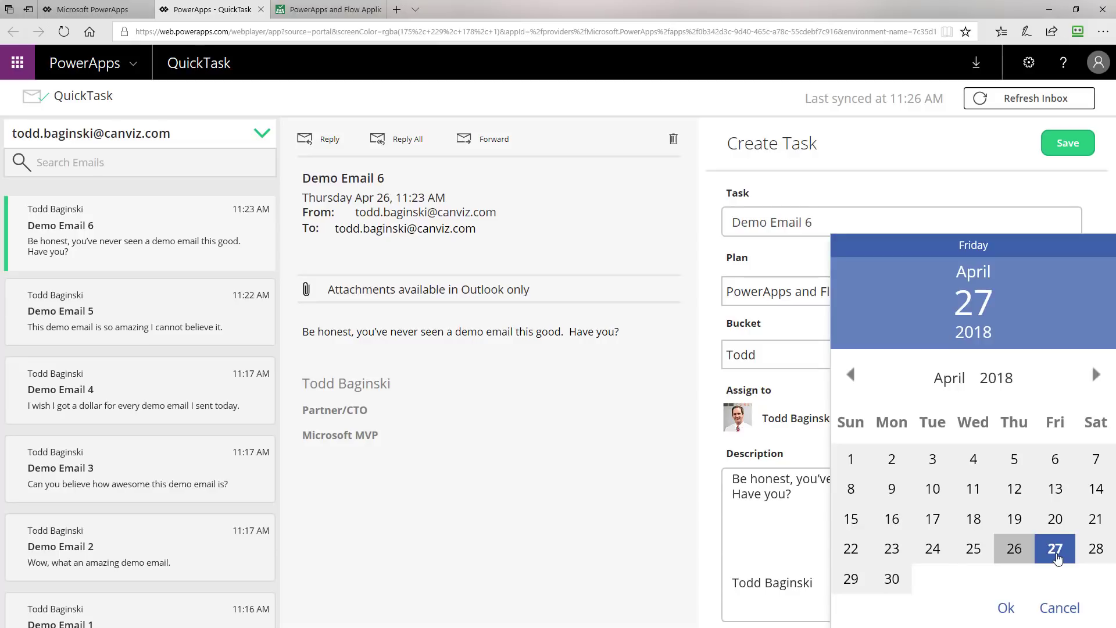
left_click(890, 580)
left_click(1006, 607)
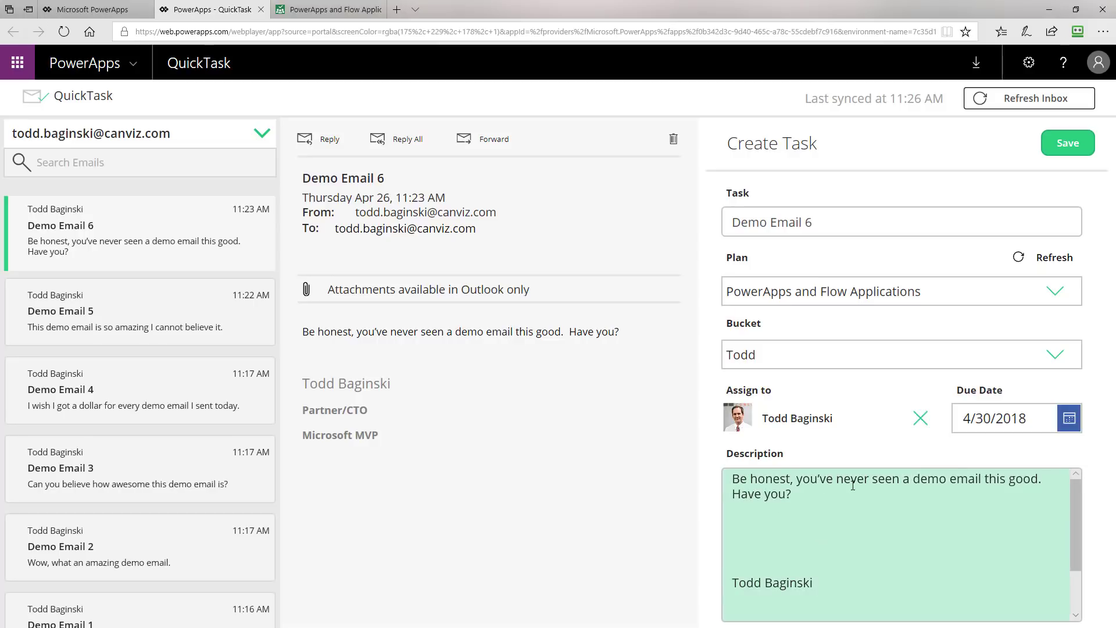
- Remove the email signature from the task description and add the line "No, I haven't." below the message text
double_click(840, 497)
left_click(842, 496)
key("ctrl+shift+End")
key("BackSpace")
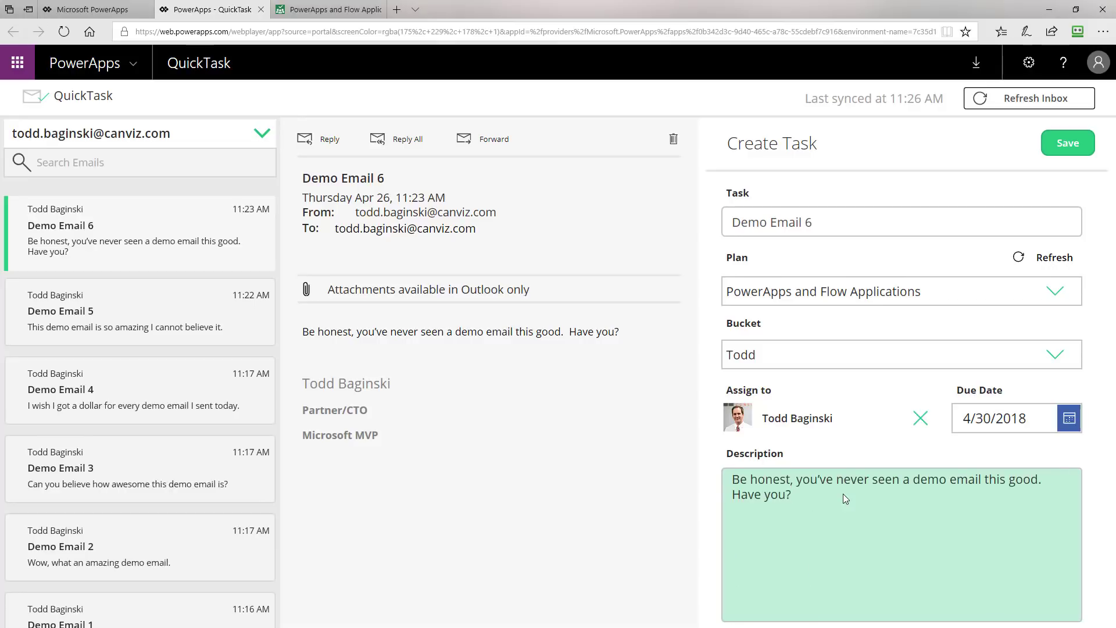
key("Return")
type("No, I haven't.")
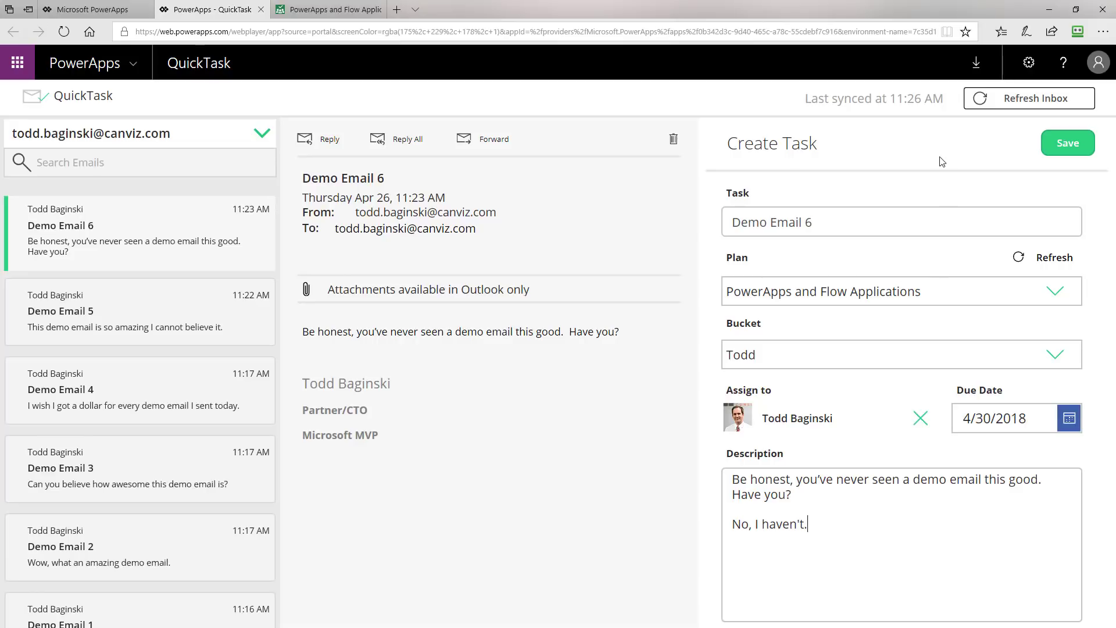
- Save the task and open its Demo Email 6 card on the plan's board in Planner
left_click(1072, 143)
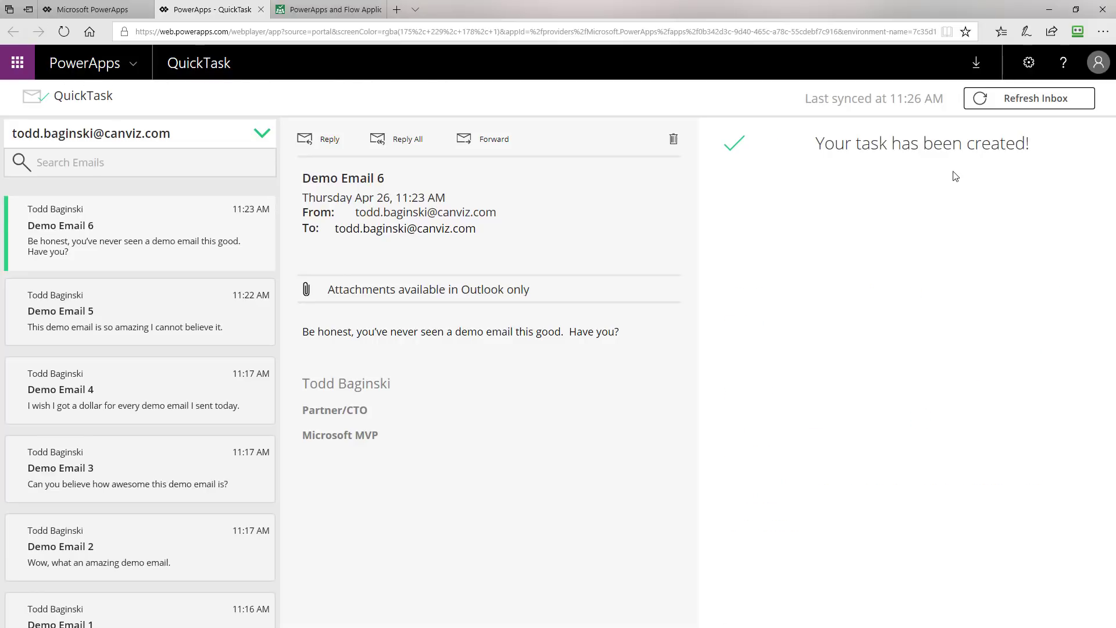
left_click(329, 13)
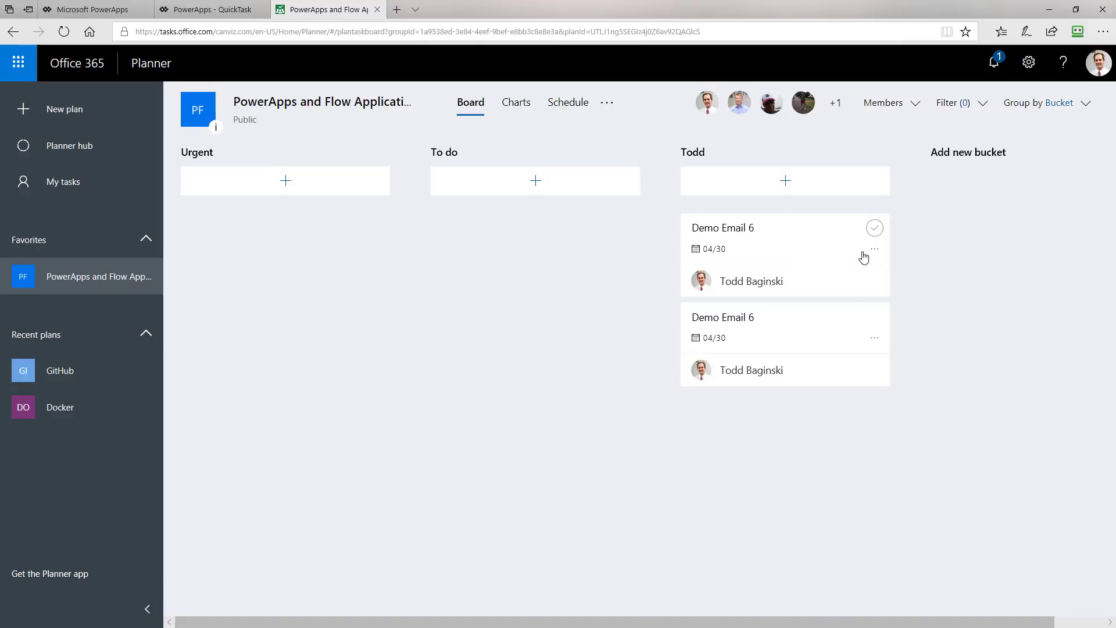
left_click(738, 234)
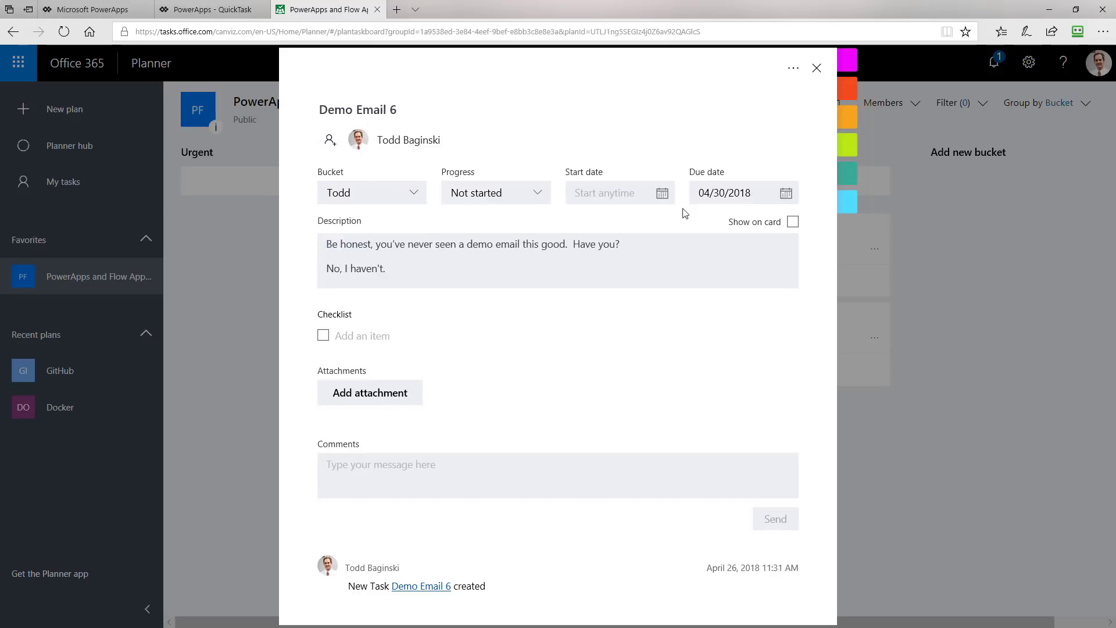
- Close the Demo Email 6 task card, return to QuickTask and switch the inbox to the company's info mailbox
left_click(815, 69)
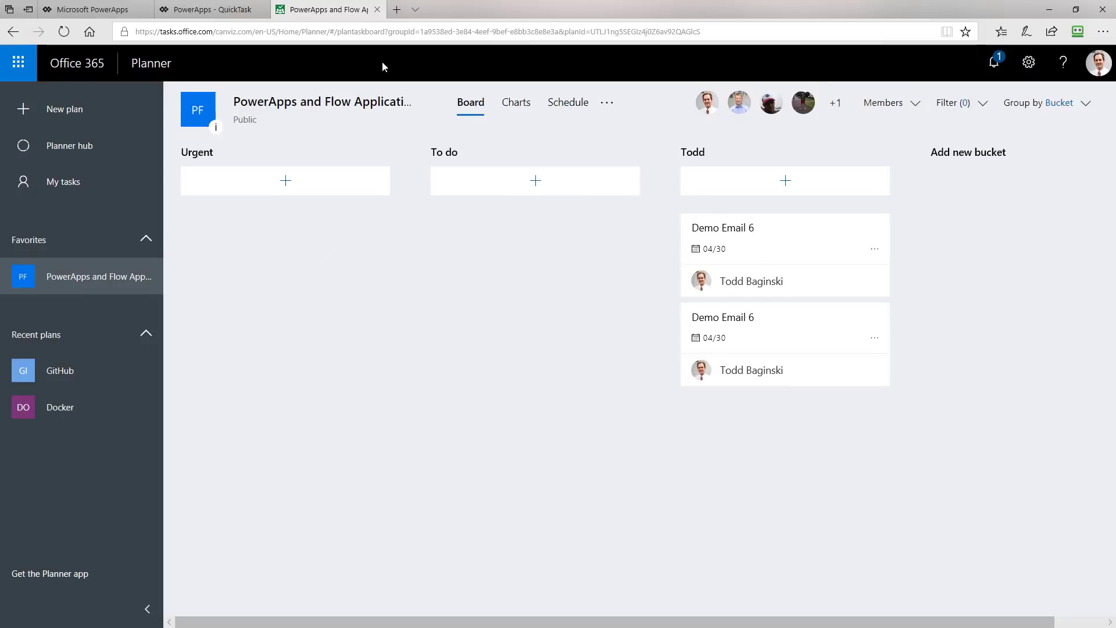
left_click(203, 13)
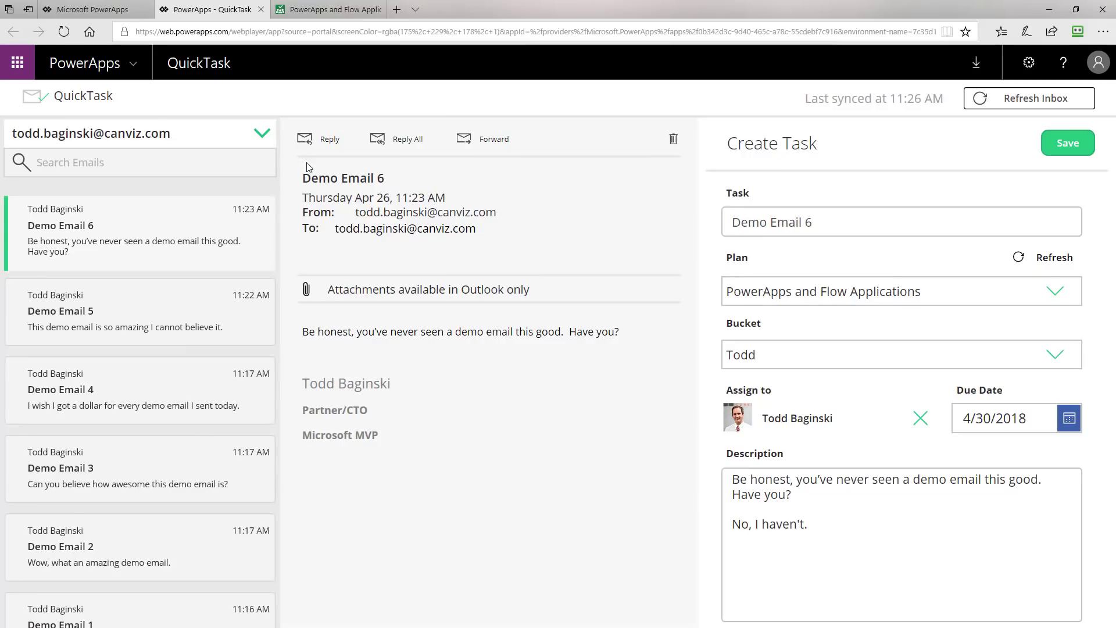
left_click(261, 133)
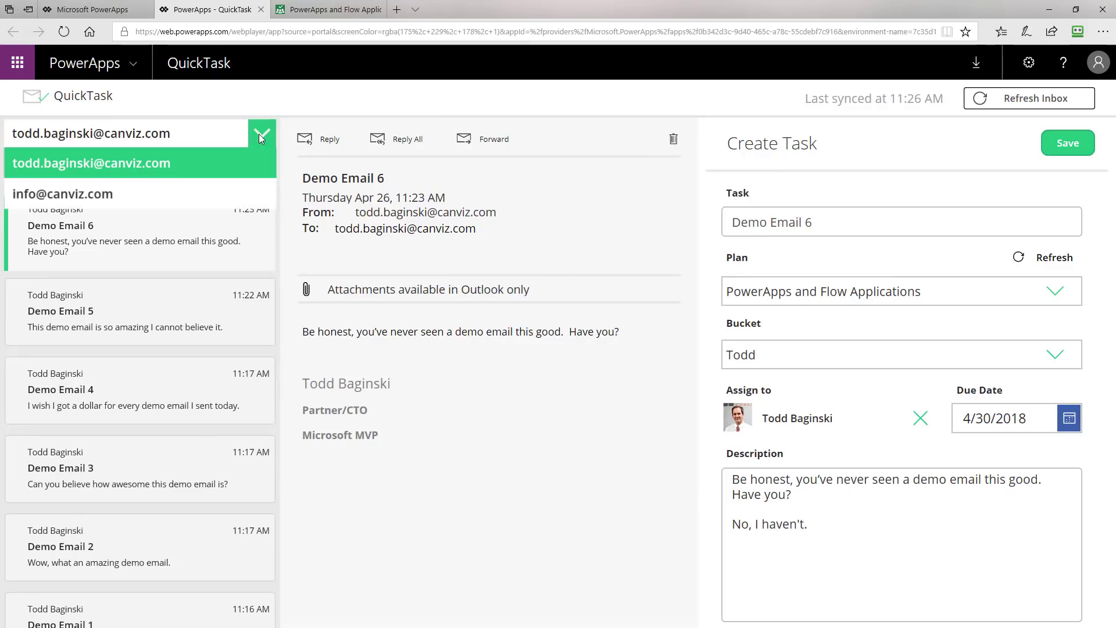
left_click(120, 194)
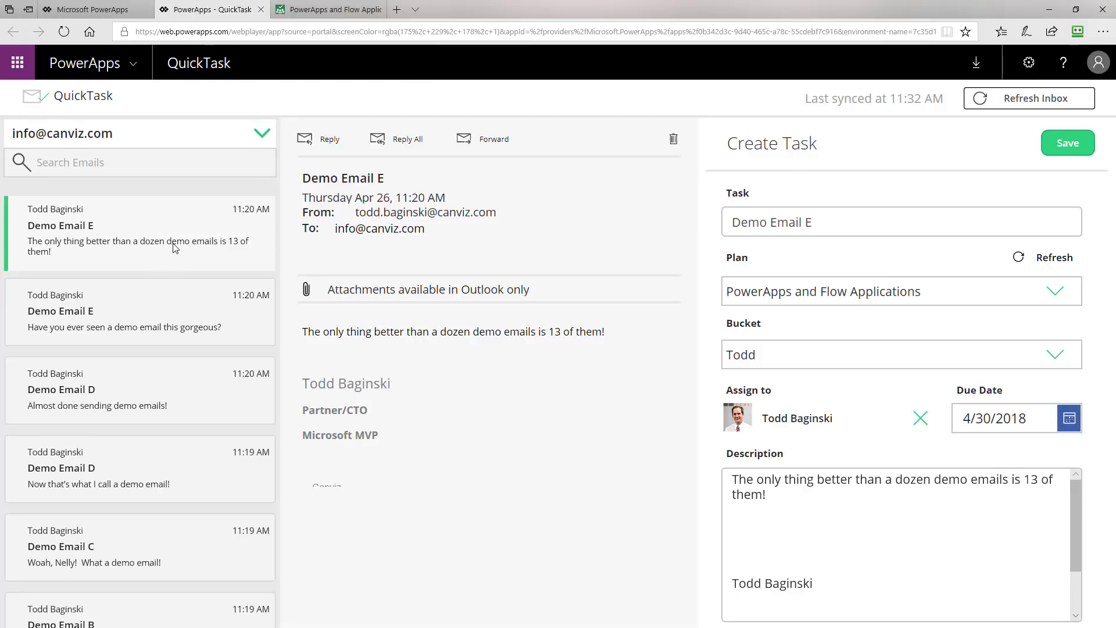
- Set the Demo Email E task's bucket to To do and its due date to April 27, 2018
left_click(1059, 361)
left_click(757, 420)
left_click(1069, 418)
left_click(1054, 548)
left_click(1005, 607)
- Save the Demo Email E task, check it on the plan's board in Planner, and return to QuickTask
left_click(1069, 142)
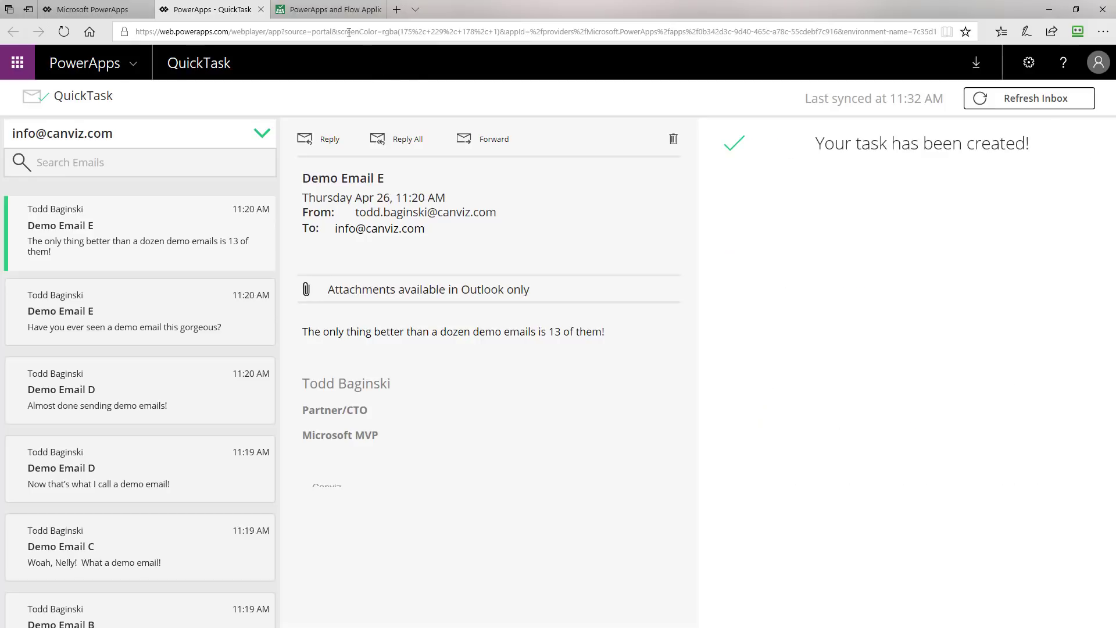
left_click(321, 13)
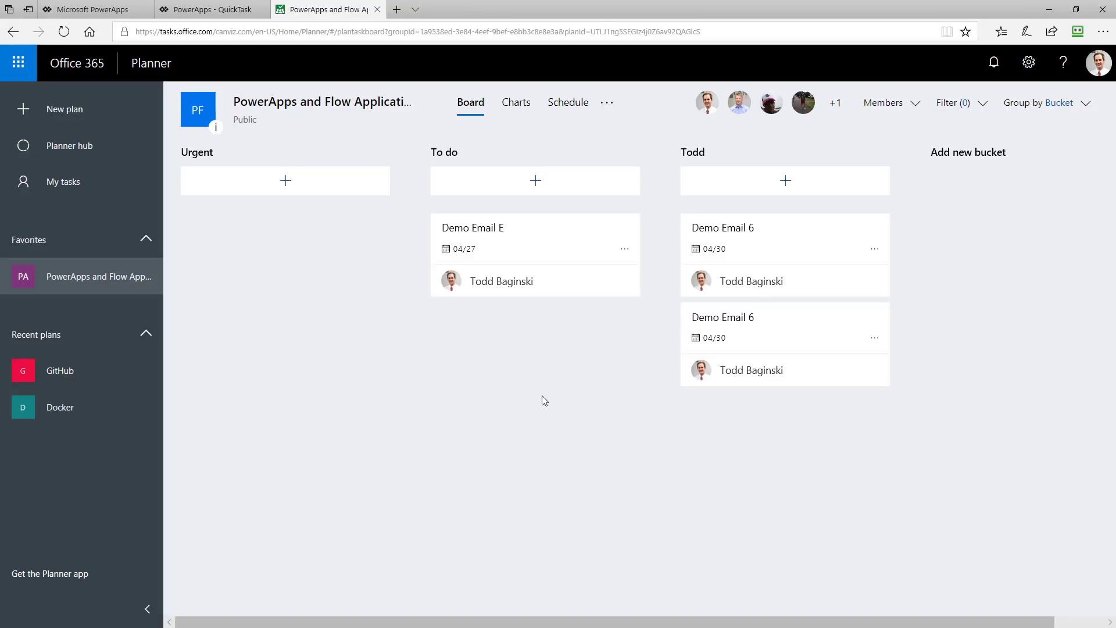
left_click(219, 9)
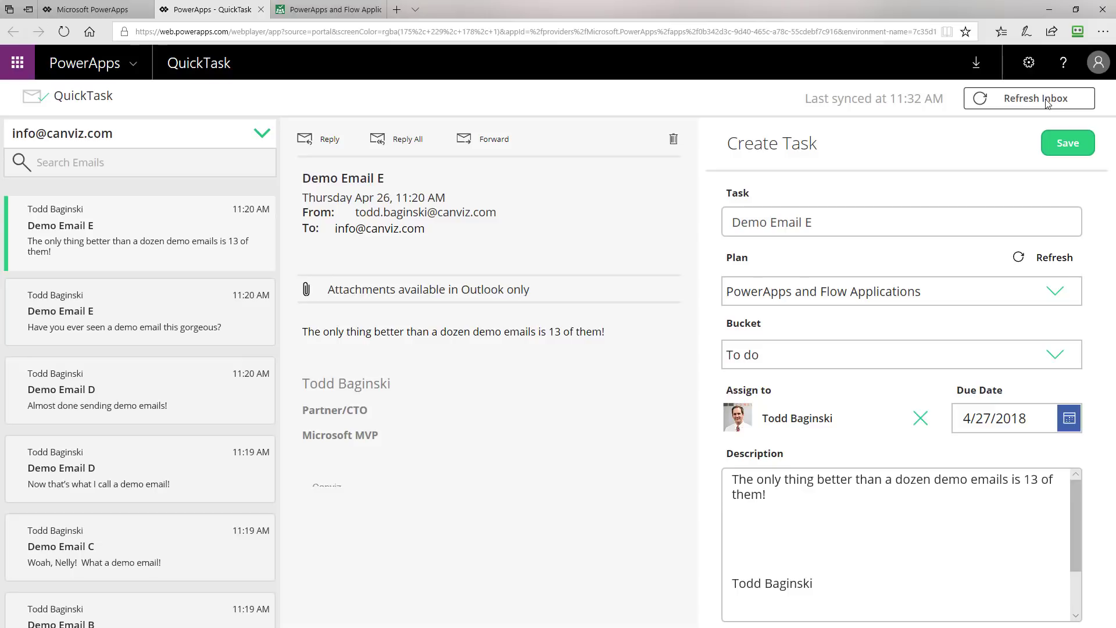
- Switch to Outlook, send the Final Demo Email draft to Canviz Info, and refresh the inbox in QuickTask
key("alt+Tab")
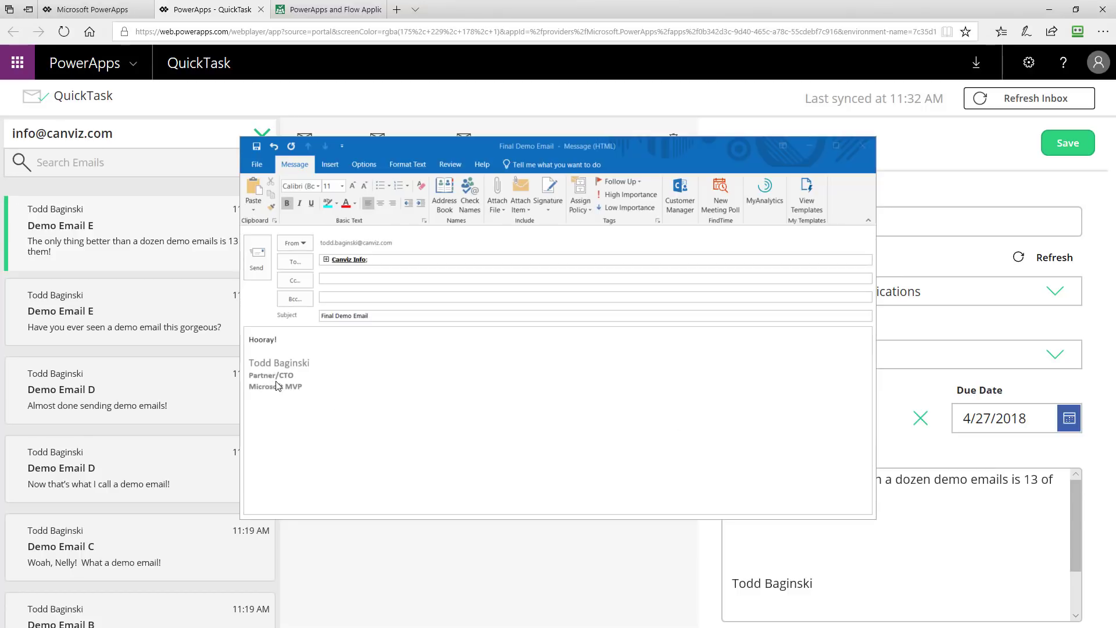
left_click(350, 266)
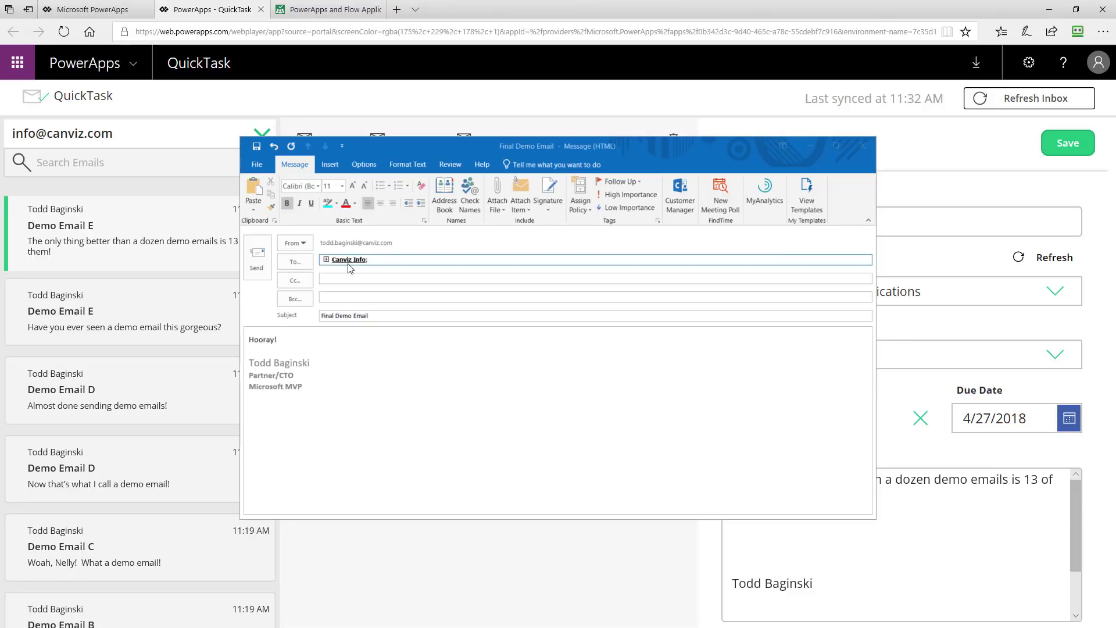
left_click(256, 256)
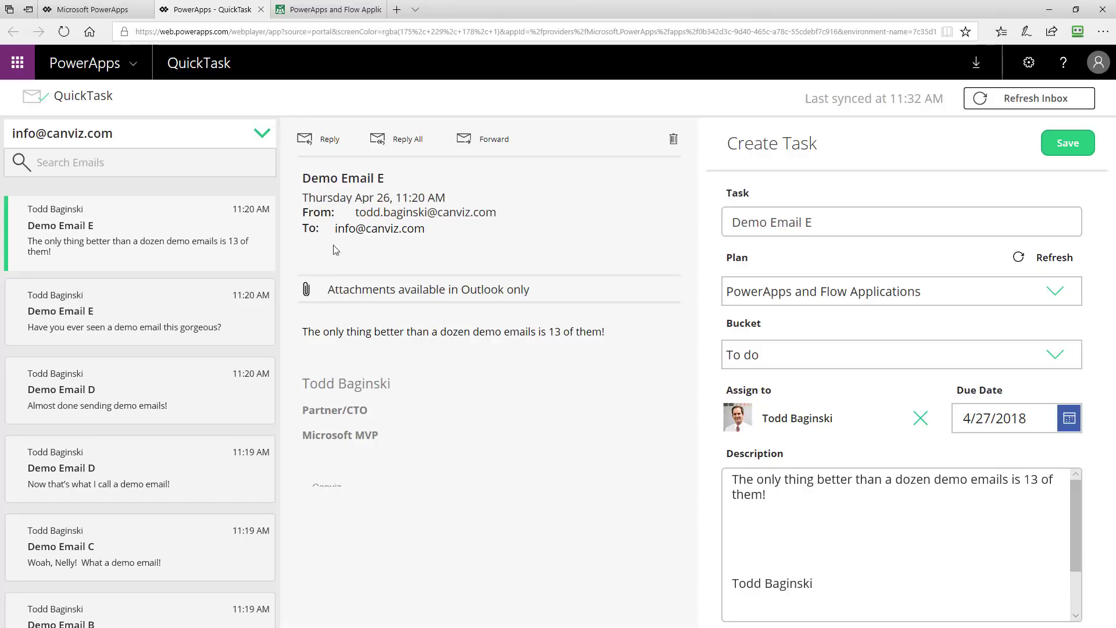
left_click(1045, 105)
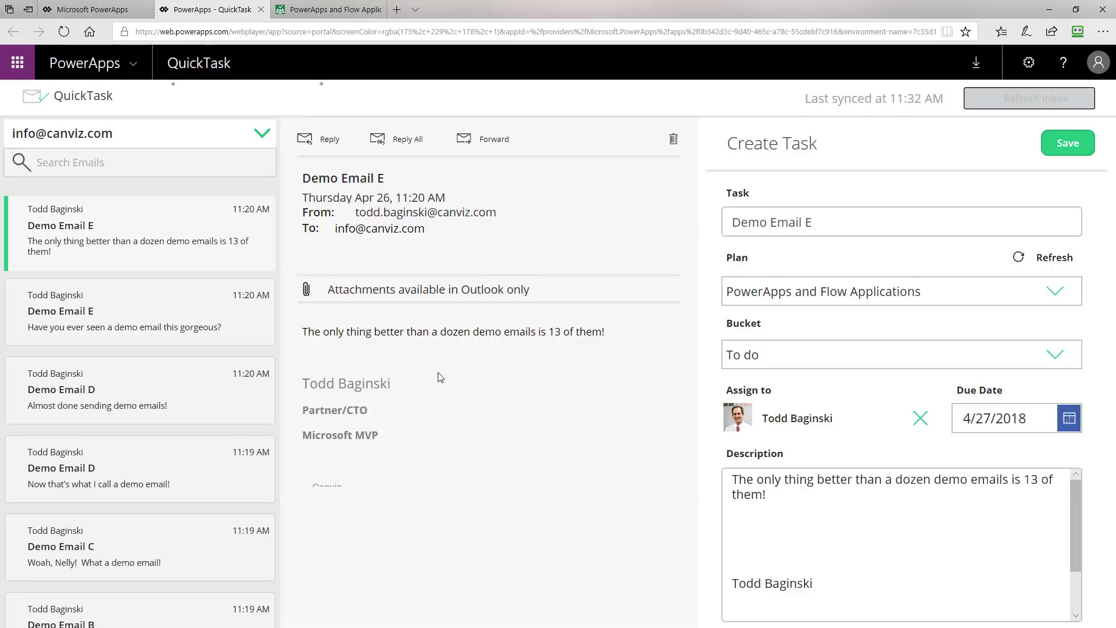